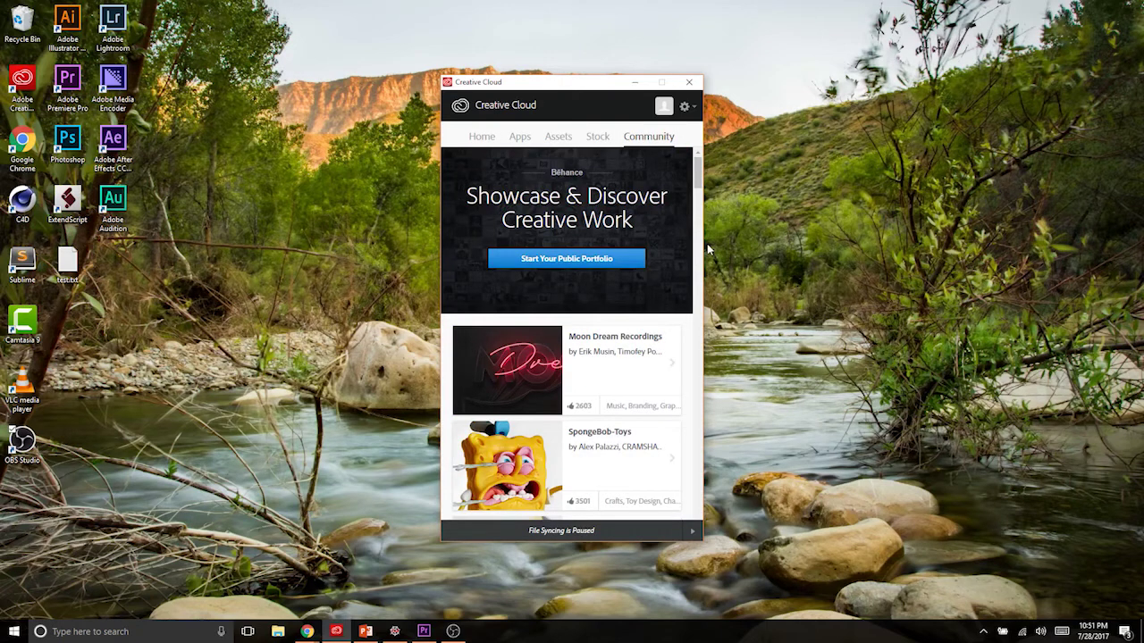
Step: Show the Creative Cloud Apps list and scroll down to the installed ExtendScript Toolkit CC
click(519, 136)
scroll(563, 224, down, 3)
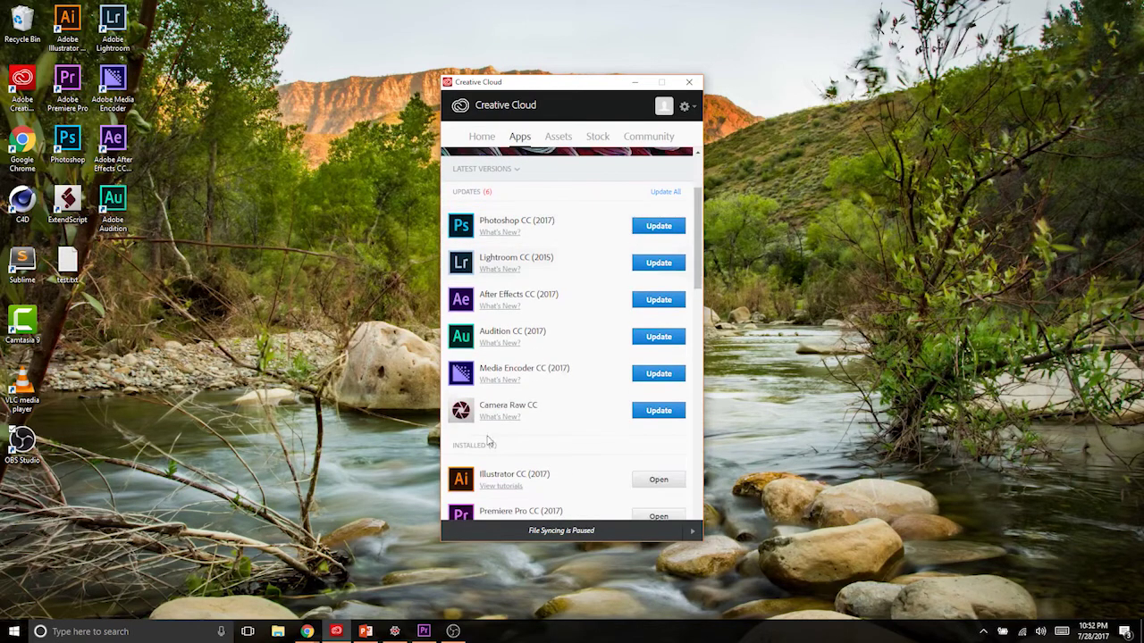
scroll(553, 313, down, 6)
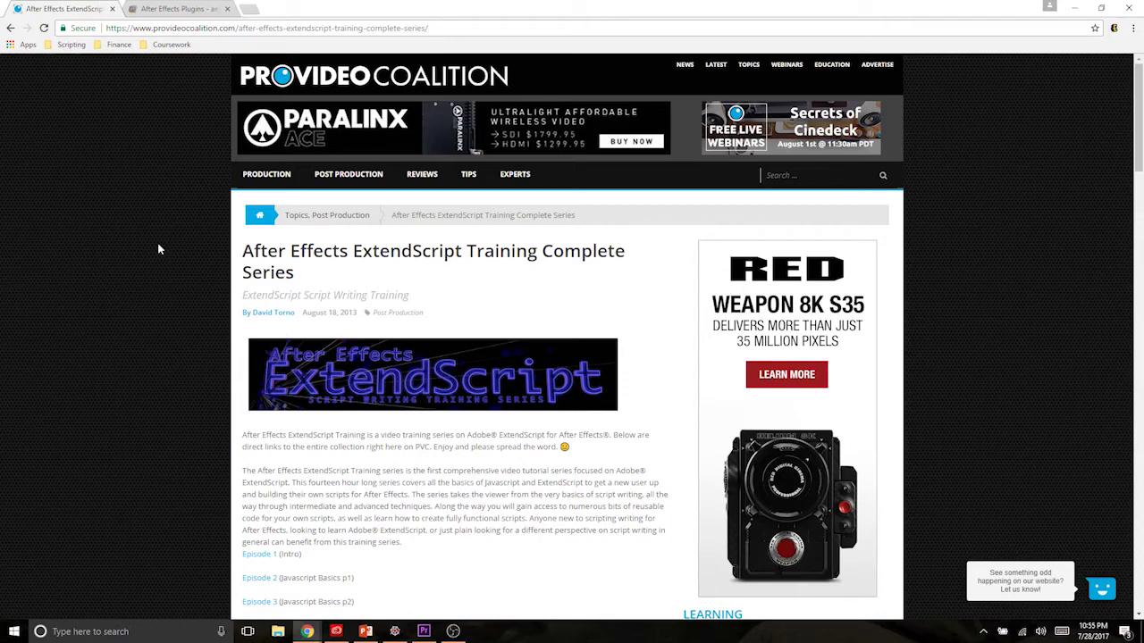
Step: Scroll through the ExtendScript training article back to its introduction and Episode 1–3 links
scroll(154, 240, down, 15)
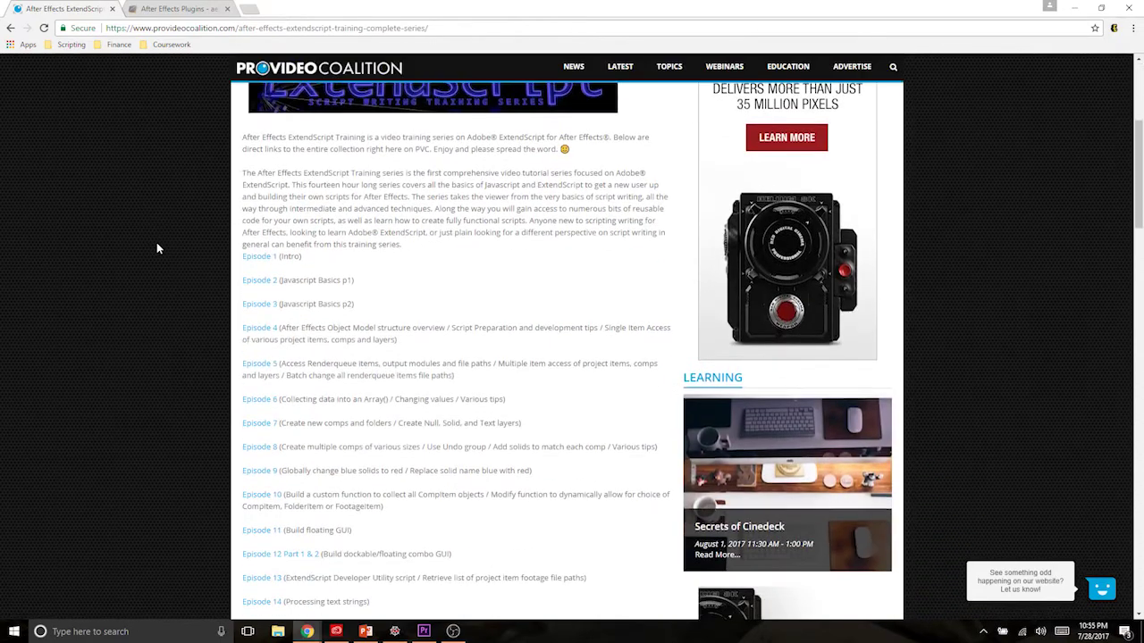
scroll(157, 242, up, 3)
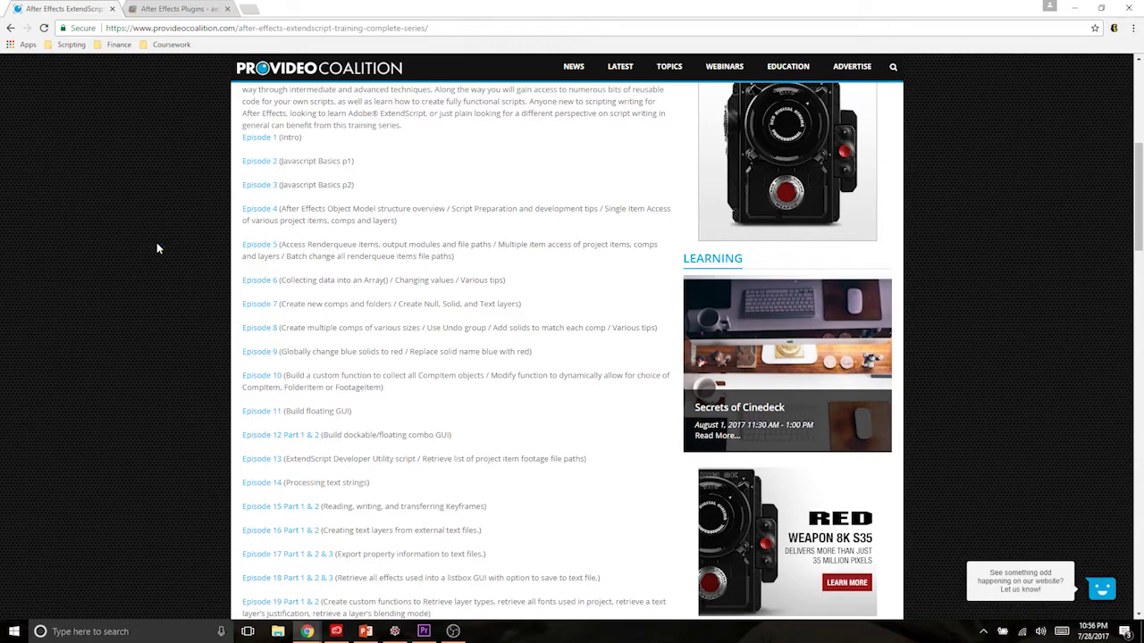
scroll(157, 248, up, 5)
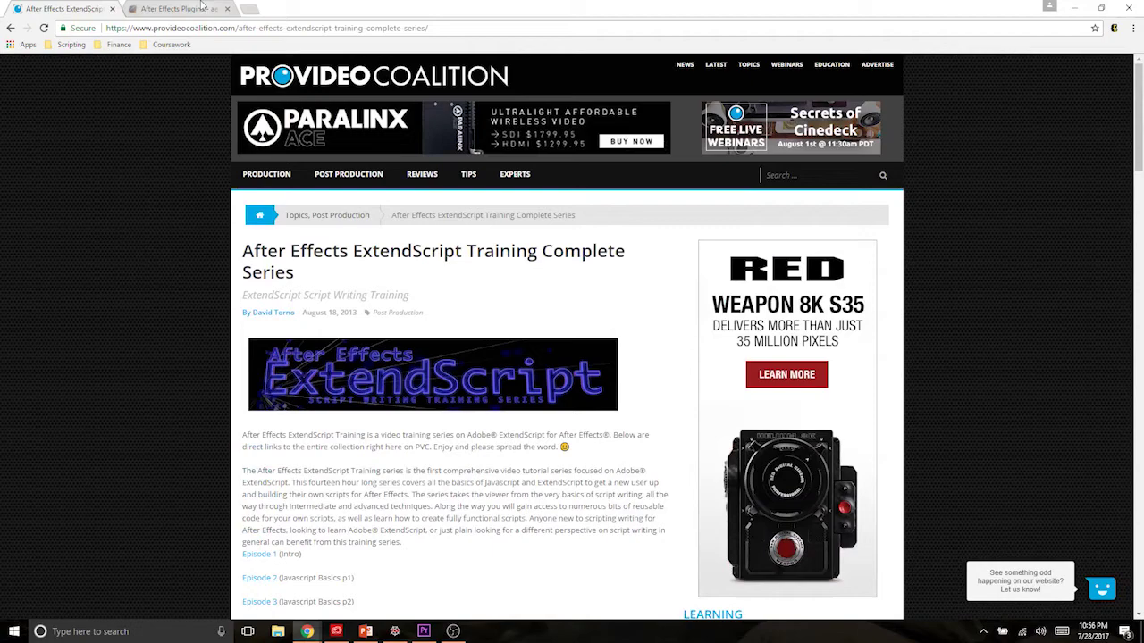
Step: Switch to the aescripts + aeplugins tab and reveal its Browse Categories list, including Premiere Pro
key(ctrl+Tab)
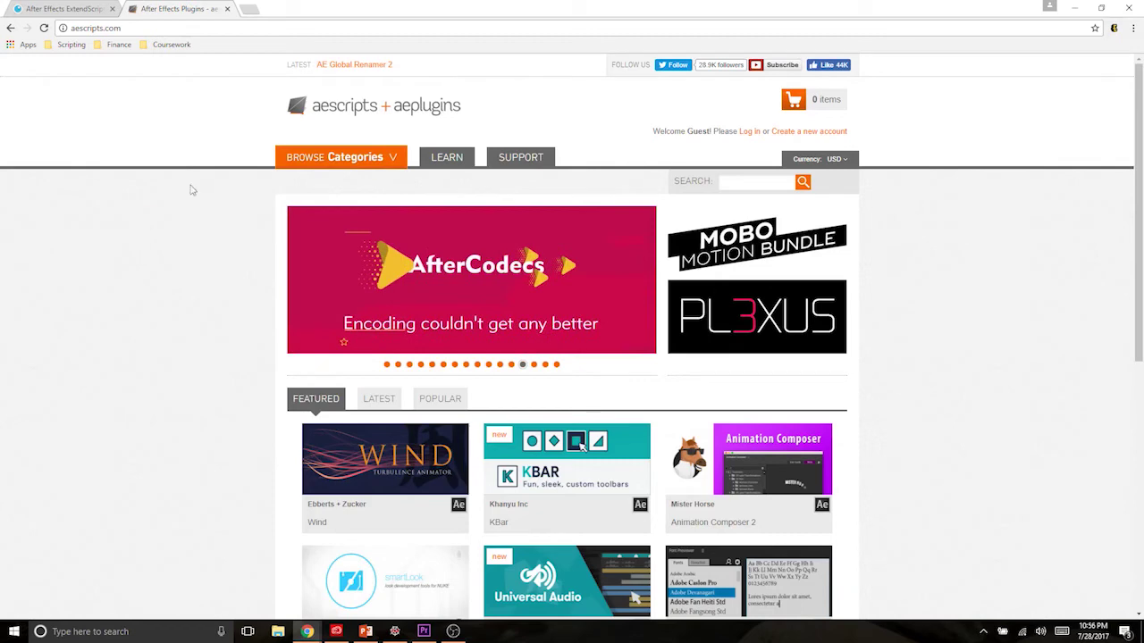
mouse_move(320, 168)
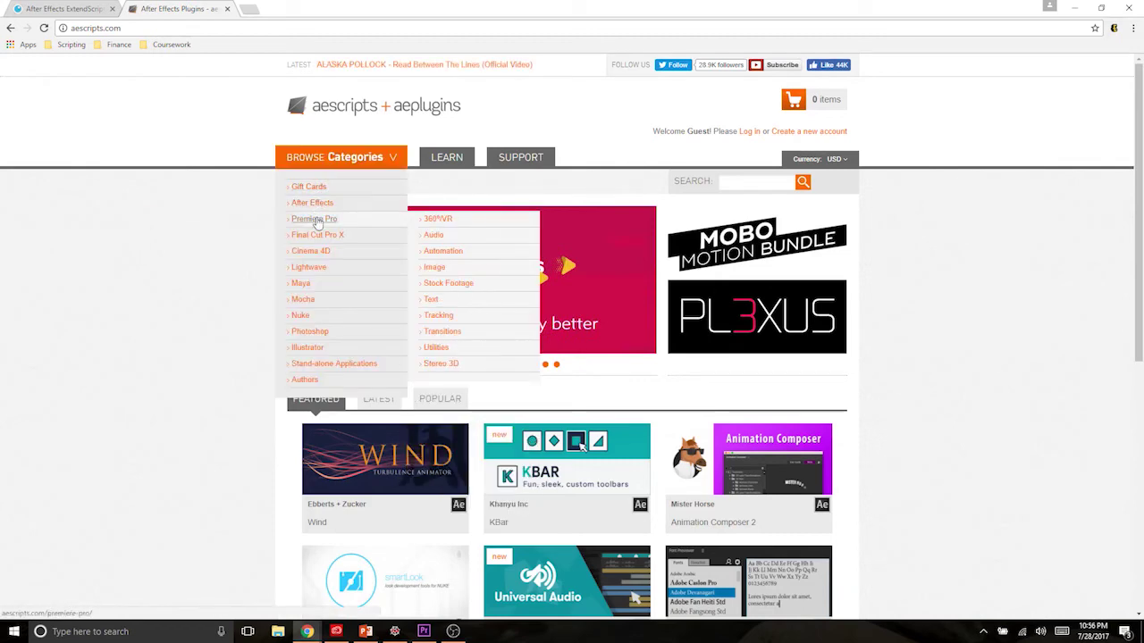
mouse_move(447, 159)
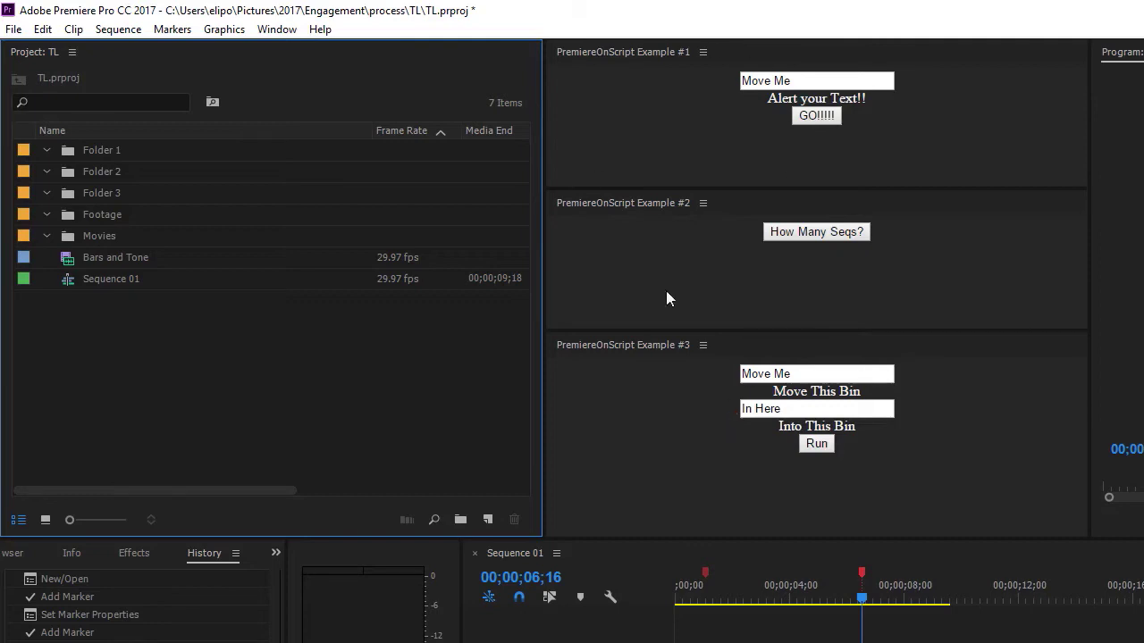
Step: Dock the Extract Audio Markers extension panel beside the Program: Sequence 01 monitor
click(697, 114)
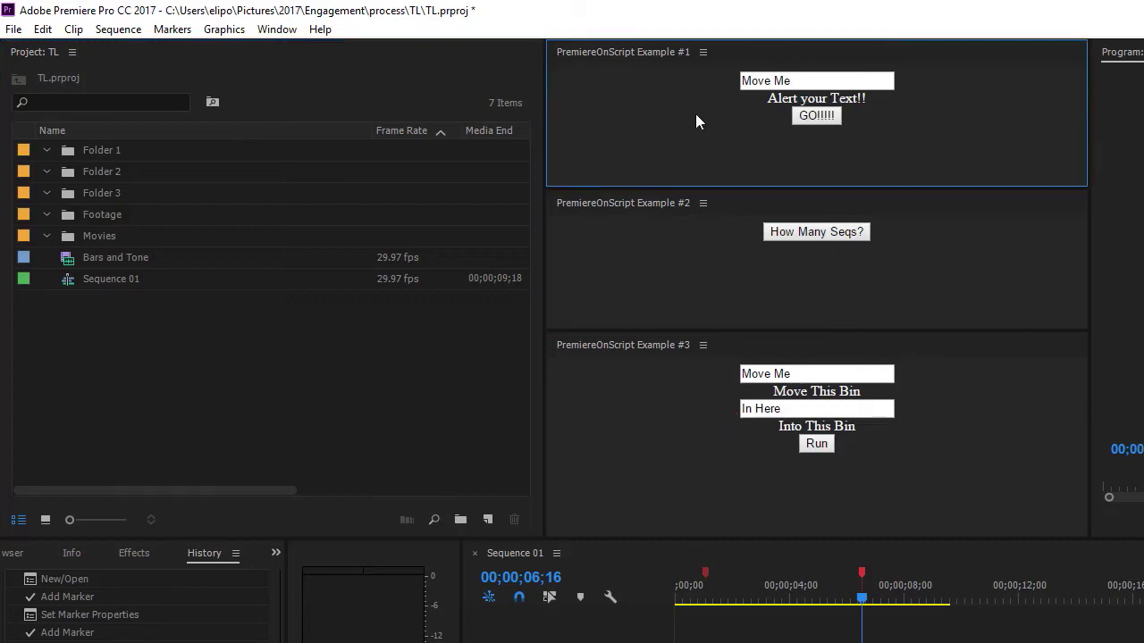
click(281, 33)
mouse_move(275, 99)
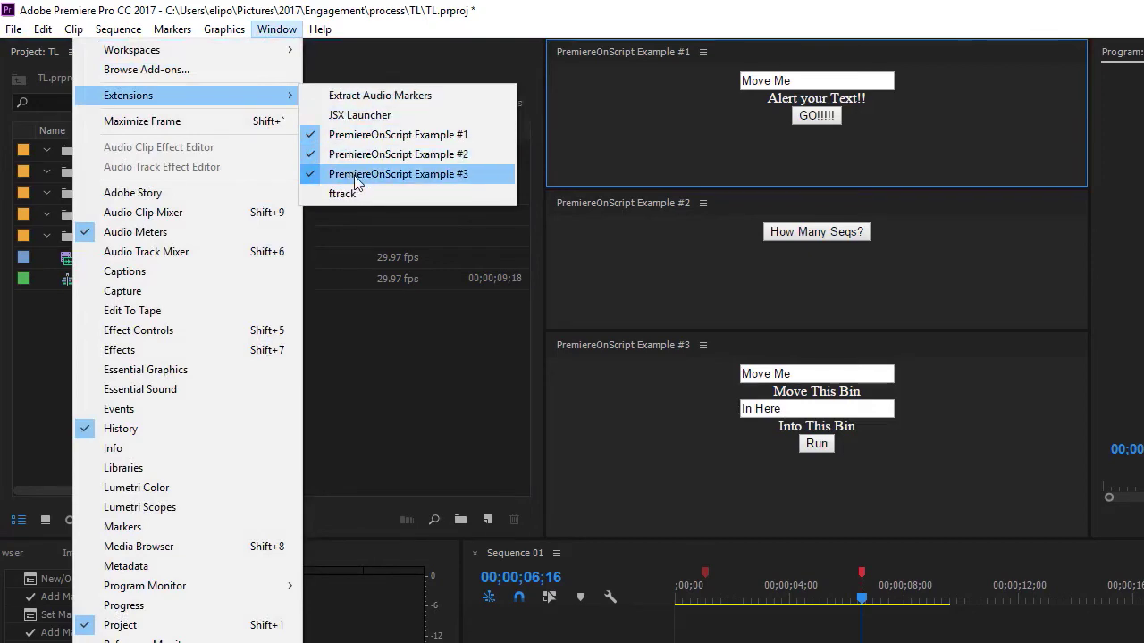
click(338, 95)
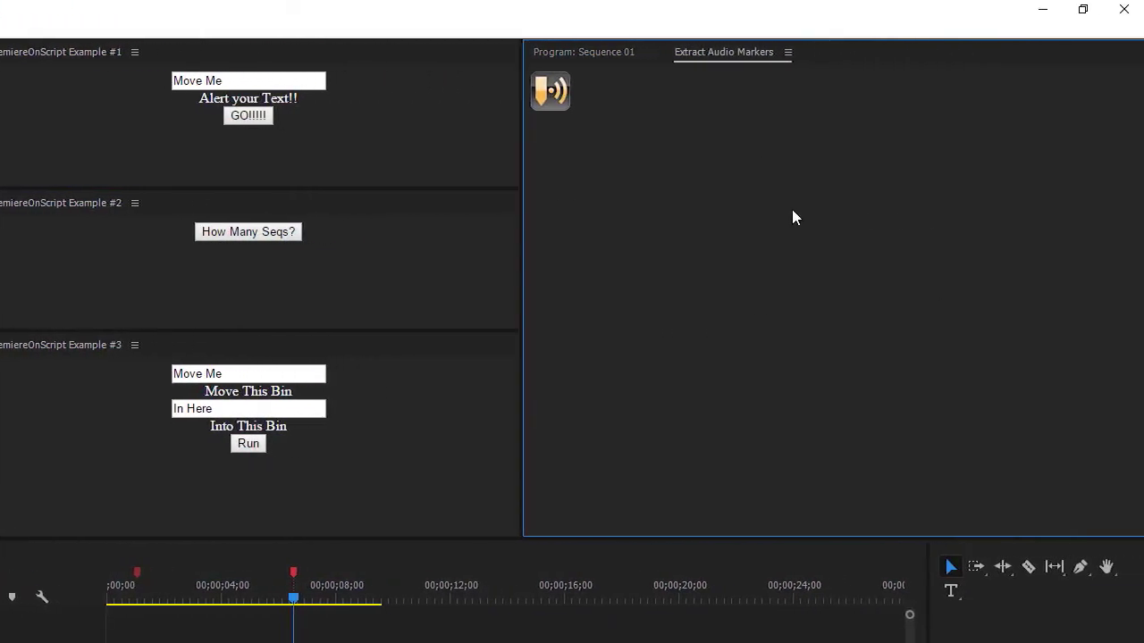
click(594, 54)
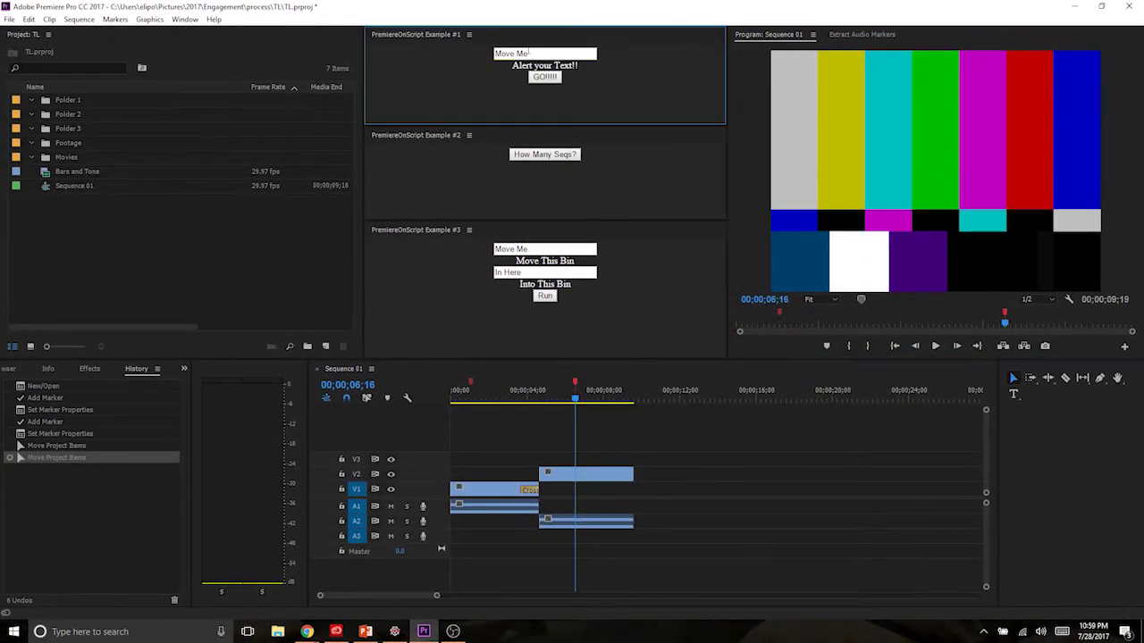
Step: Alert 'Hi' from Example #1, then run How Many Seqs? to report 1 sequence
click(527, 54)
triple_click(528, 54)
text(Hi)
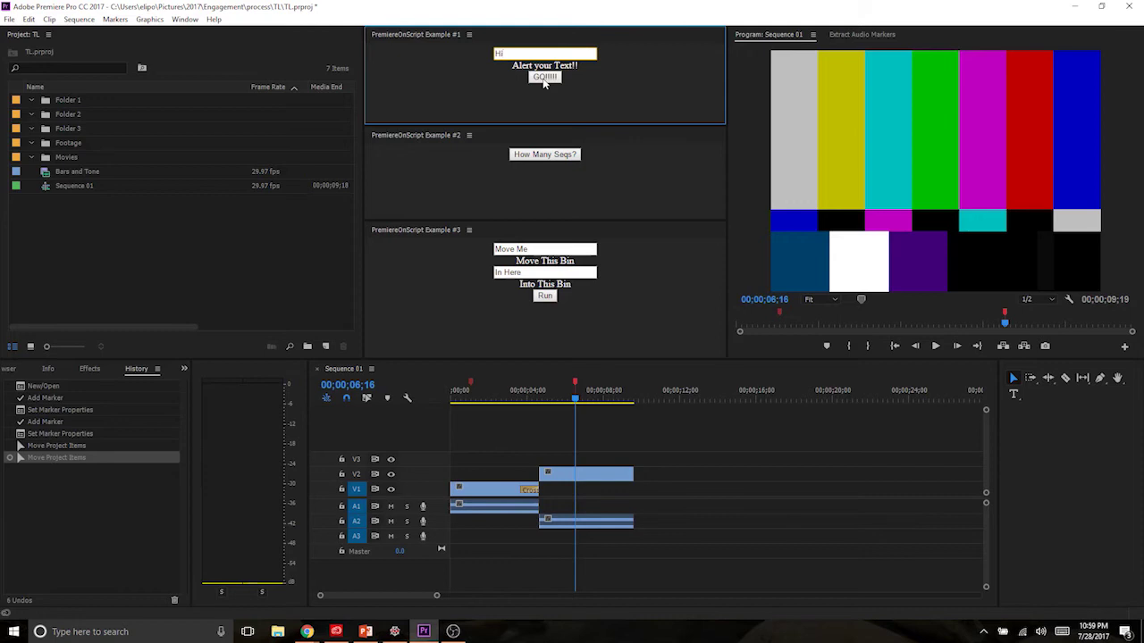
click(544, 78)
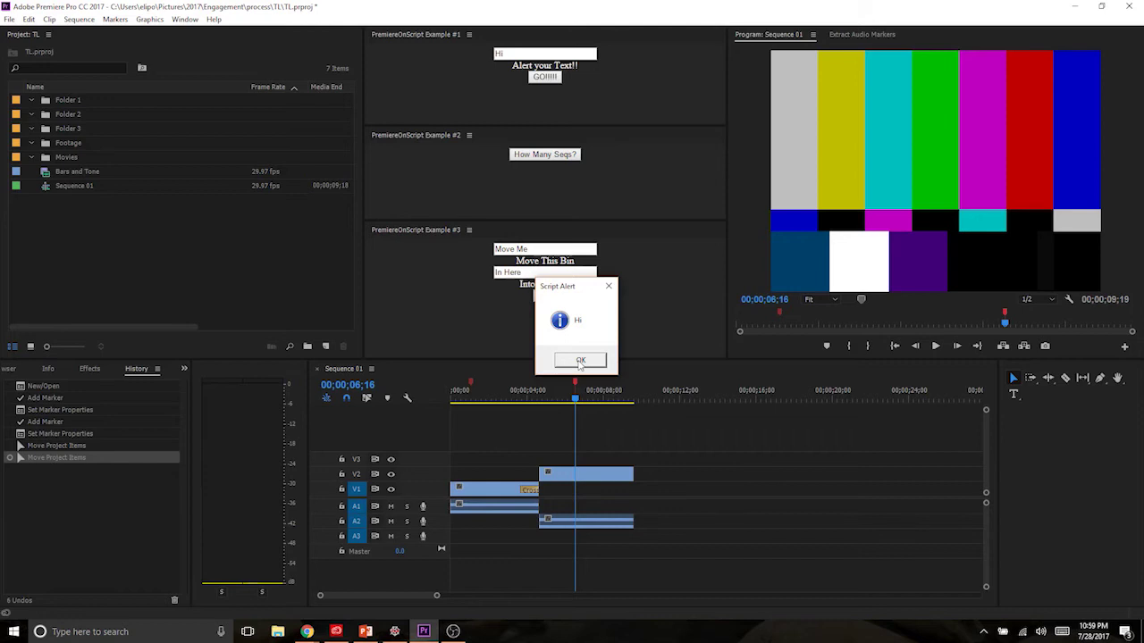
click(580, 360)
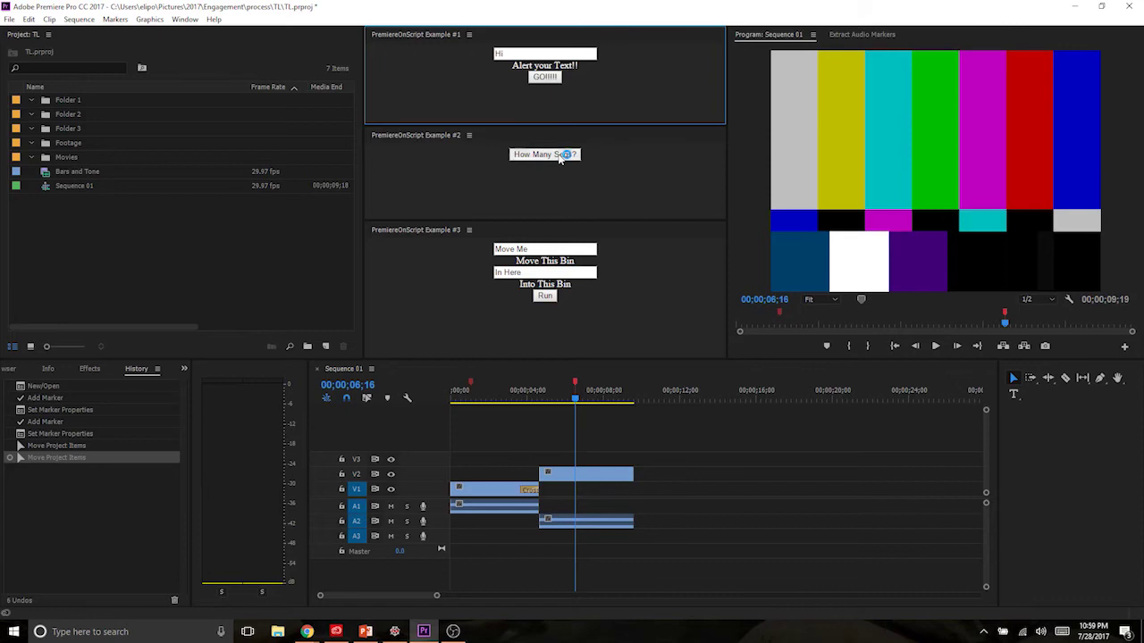
click(560, 157)
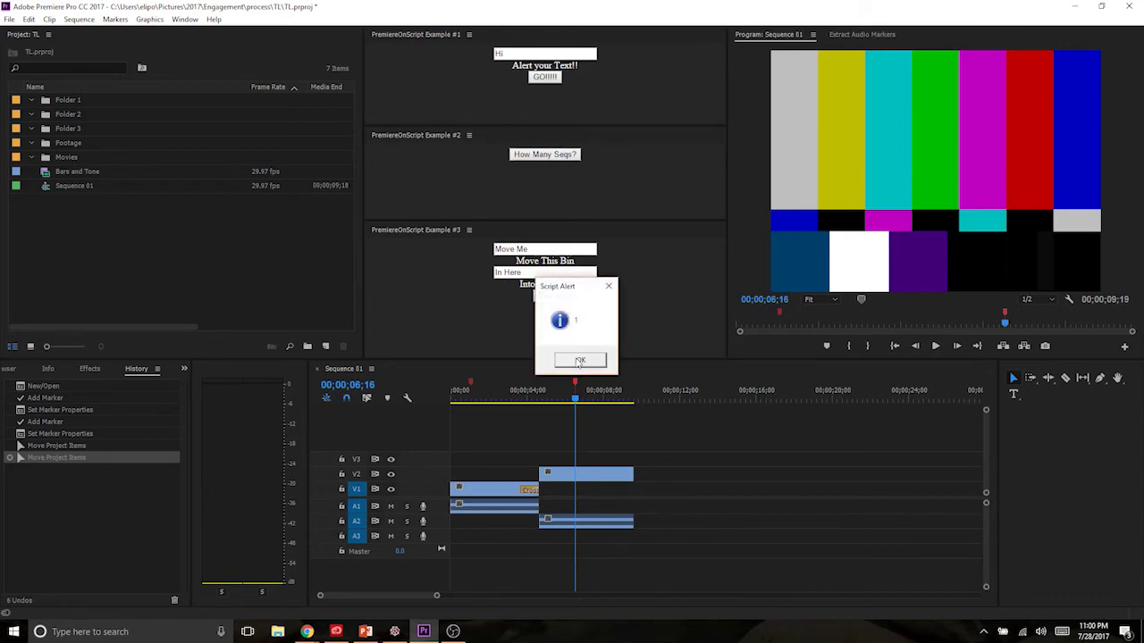
Step: Paste extra copies of Sequence 01, moving one into Folder 2 and one into Folder 3
click(580, 361)
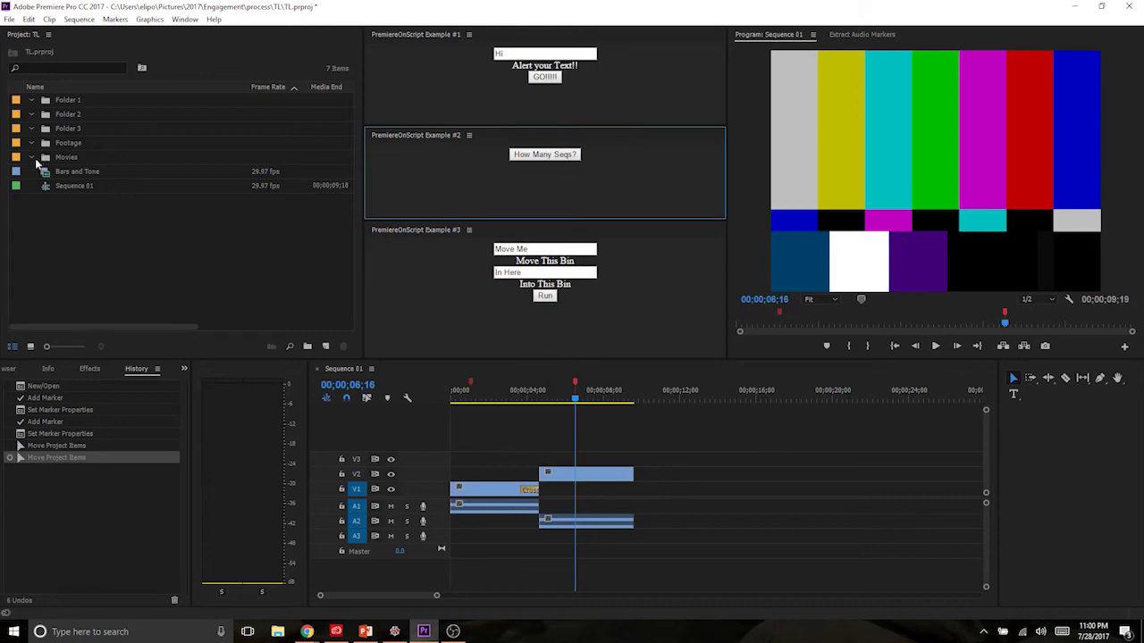
click(47, 188)
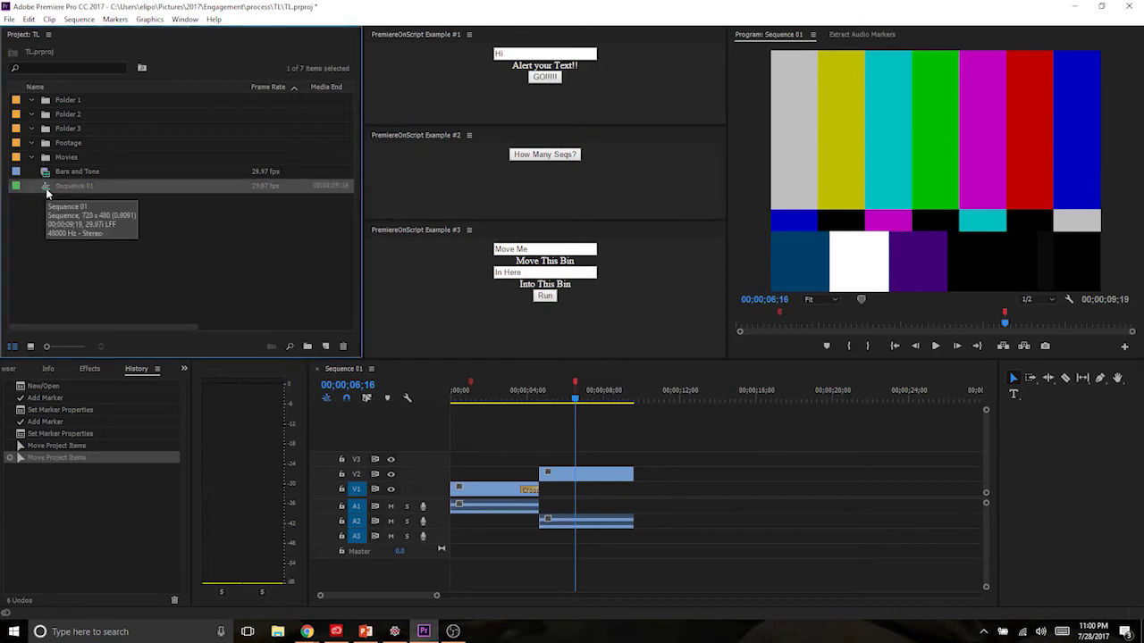
key(ctrl+v)
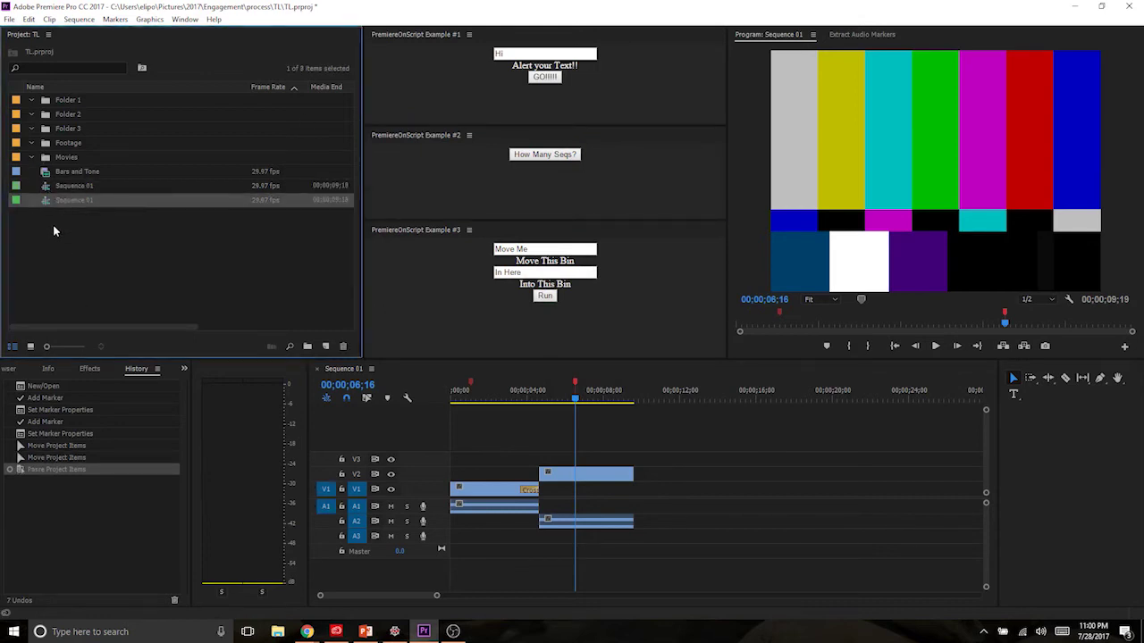
key(ctrl+v)
key(ctrl+v)
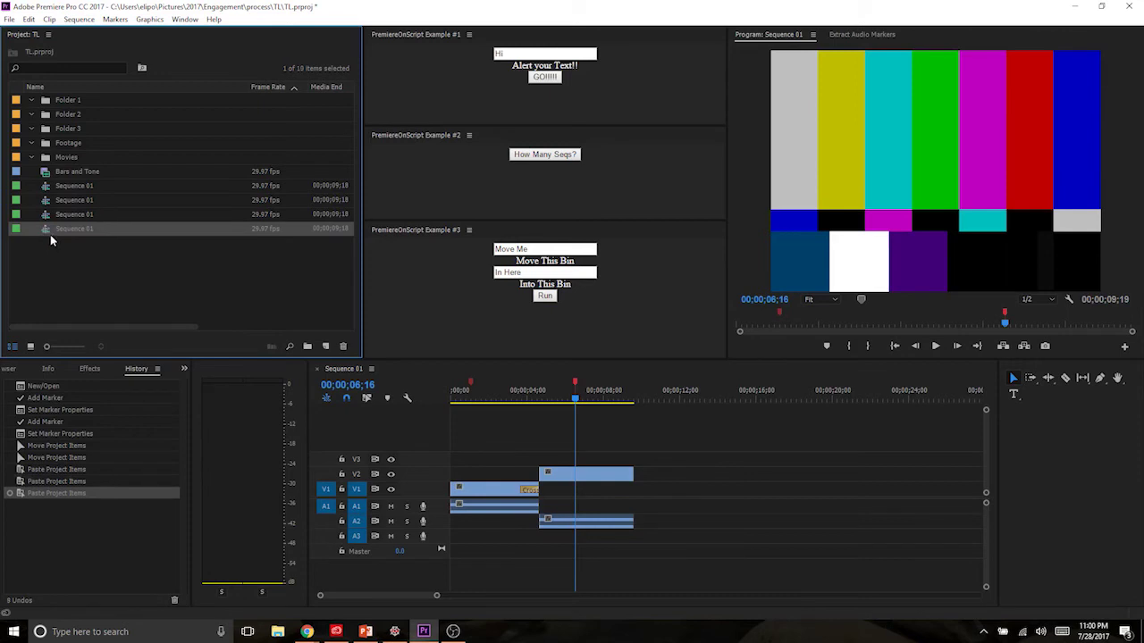
drag(50, 234, 53, 116)
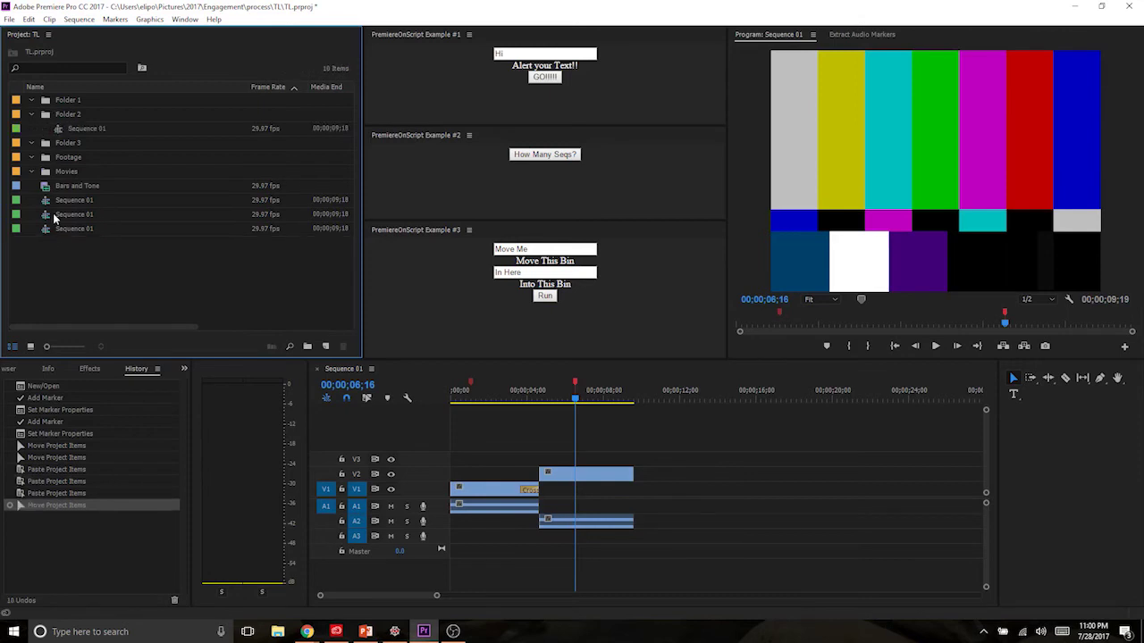
drag(53, 213, 51, 145)
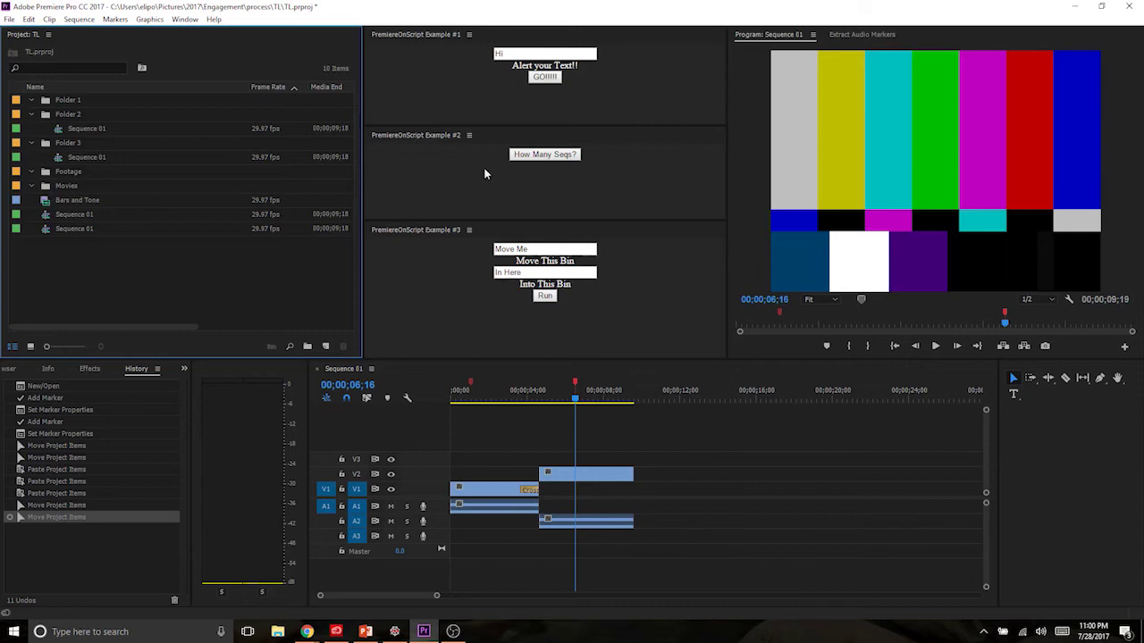
click(523, 159)
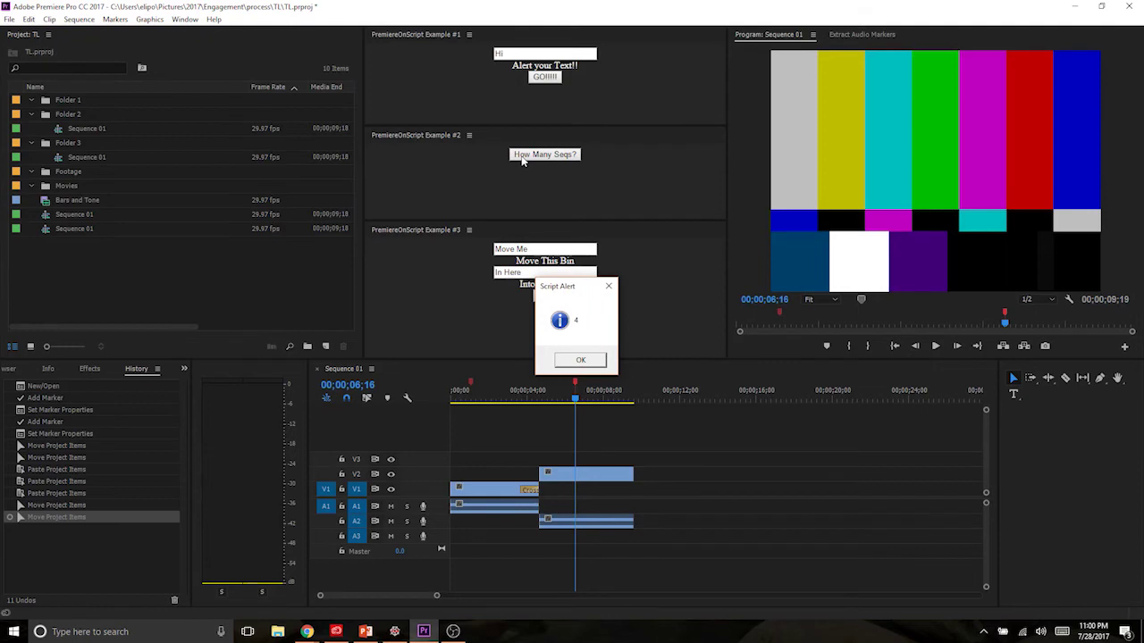
click(572, 360)
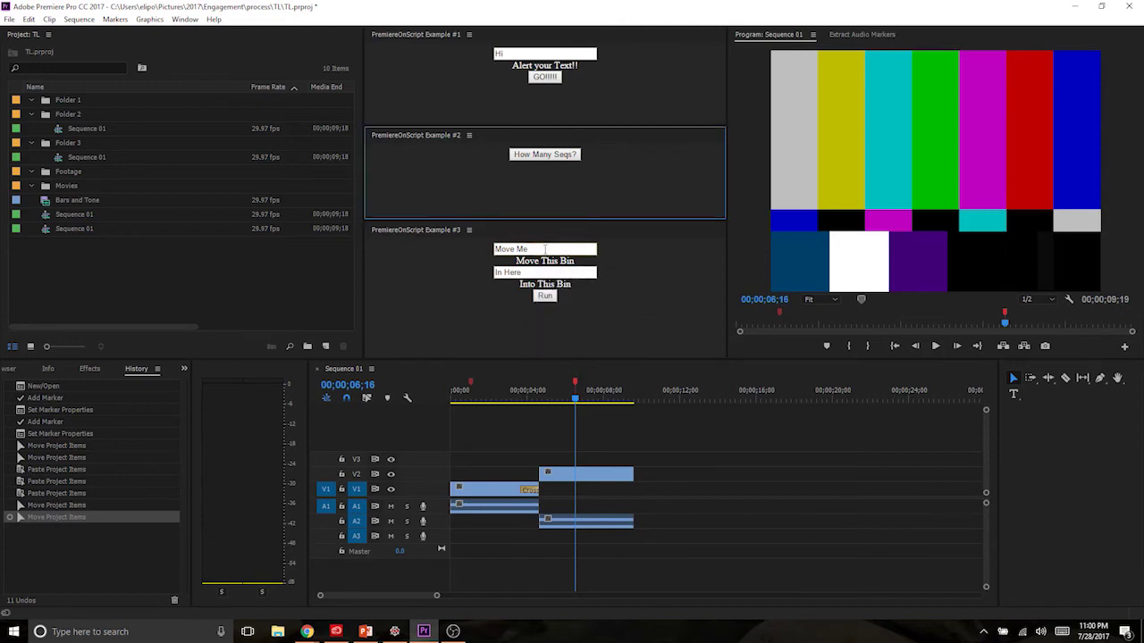
Step: Run the bin-moving script with Folder 2 and Movies to put Folder 2 inside Movies
triple_click(545, 249)
text(Folder 2)
click(531, 275)
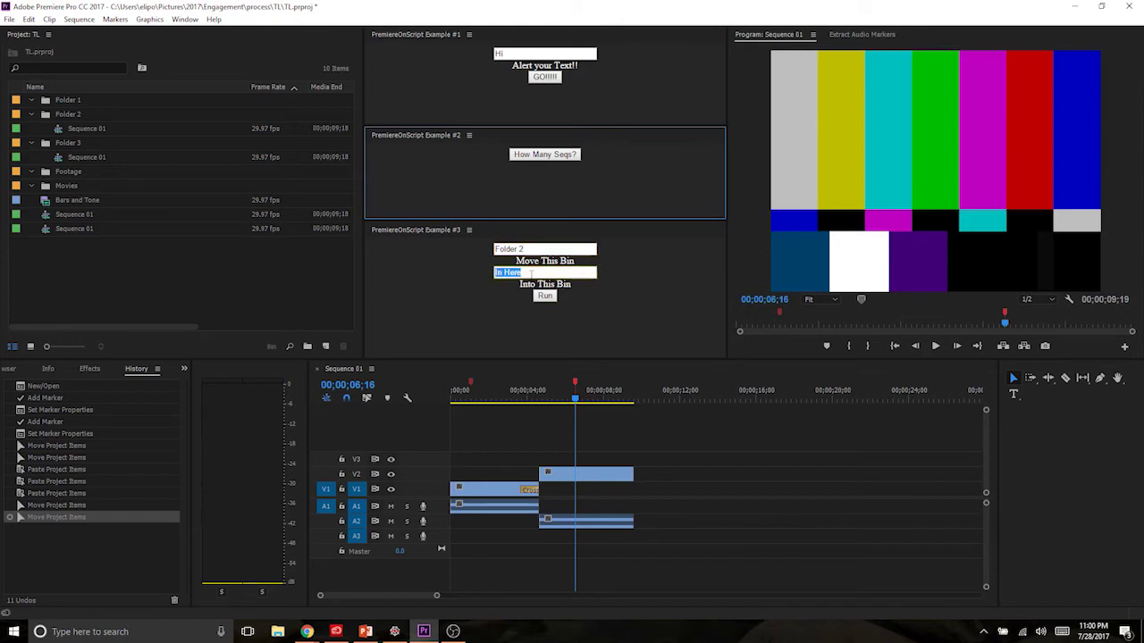
text(Movies)
click(544, 296)
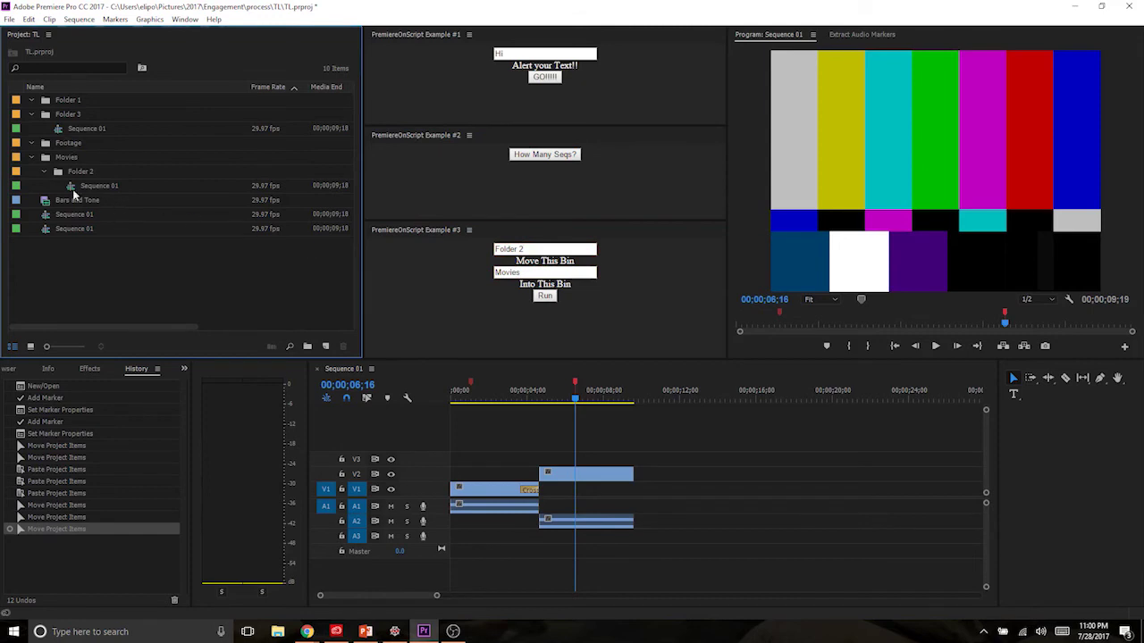
Step: Run the bin-moving script with Movies and Folder 1 to nest Movies inside Folder 1
double_click(532, 247)
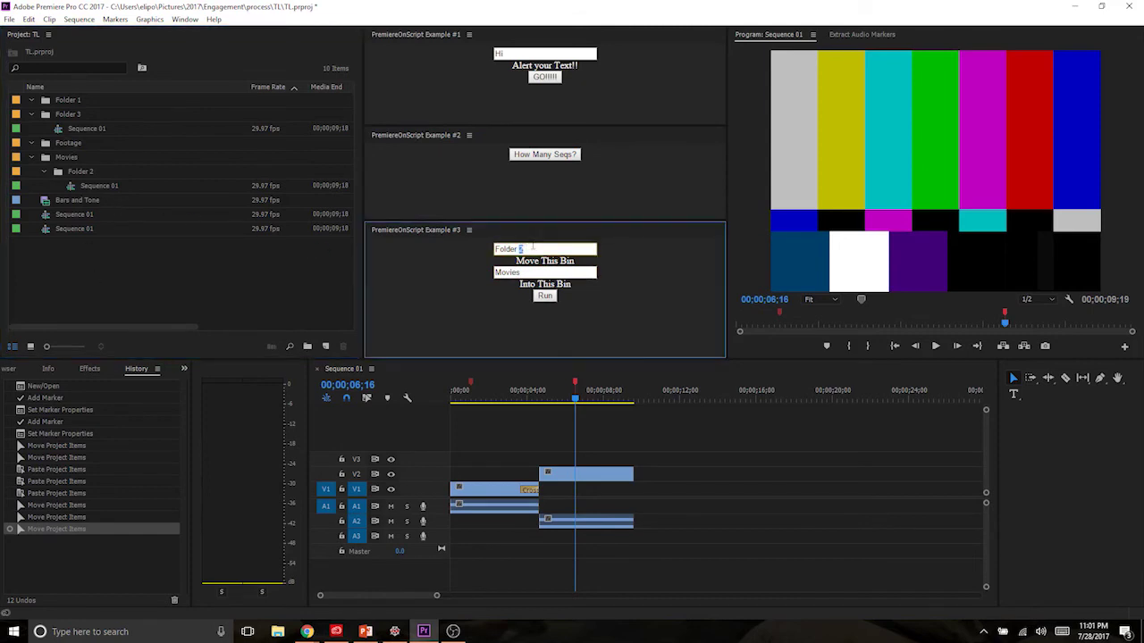
triple_click(533, 247)
text(Movies)
key(Tab)
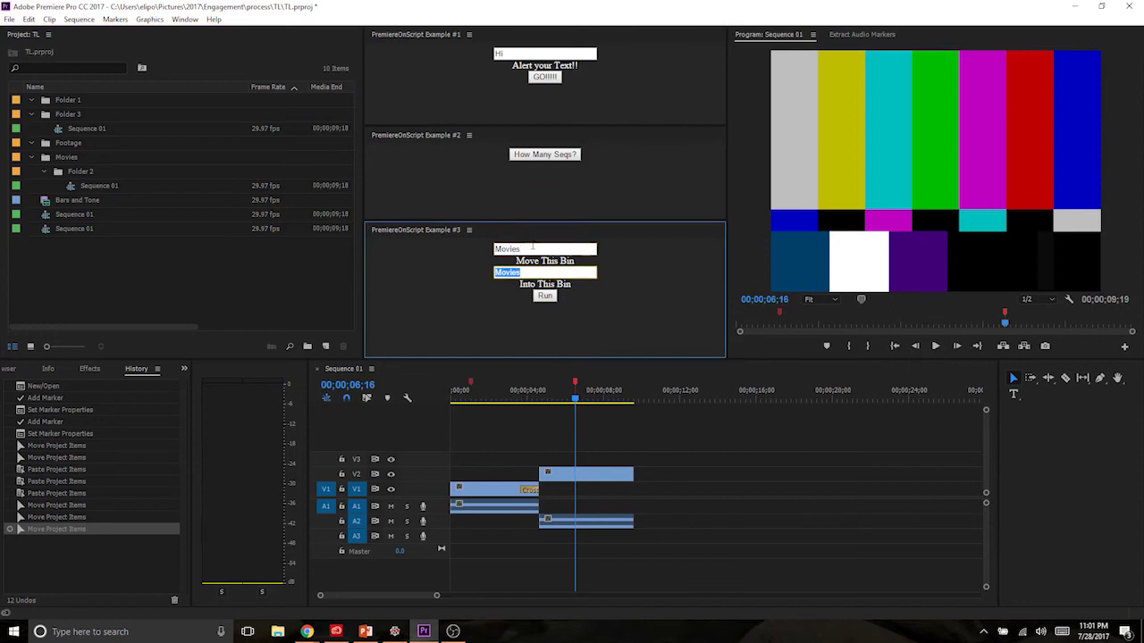
text(Folder 1)
click(545, 296)
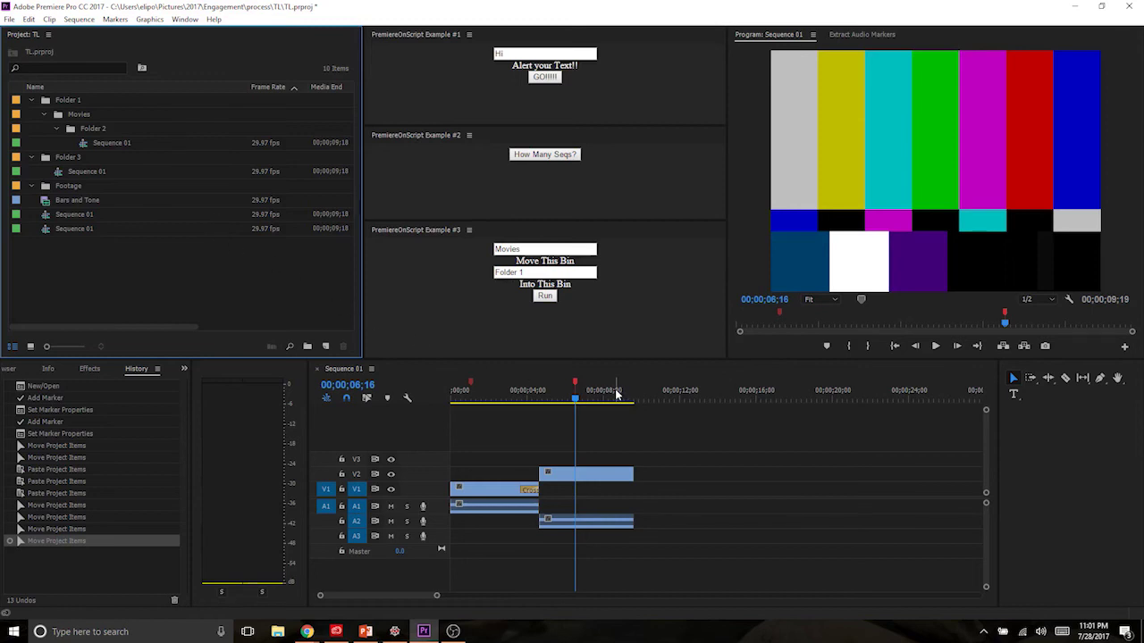
Step: Run Extract Audio Markers to list Dog Barking at 0:01 and Audio Glitch at 0:07
click(863, 34)
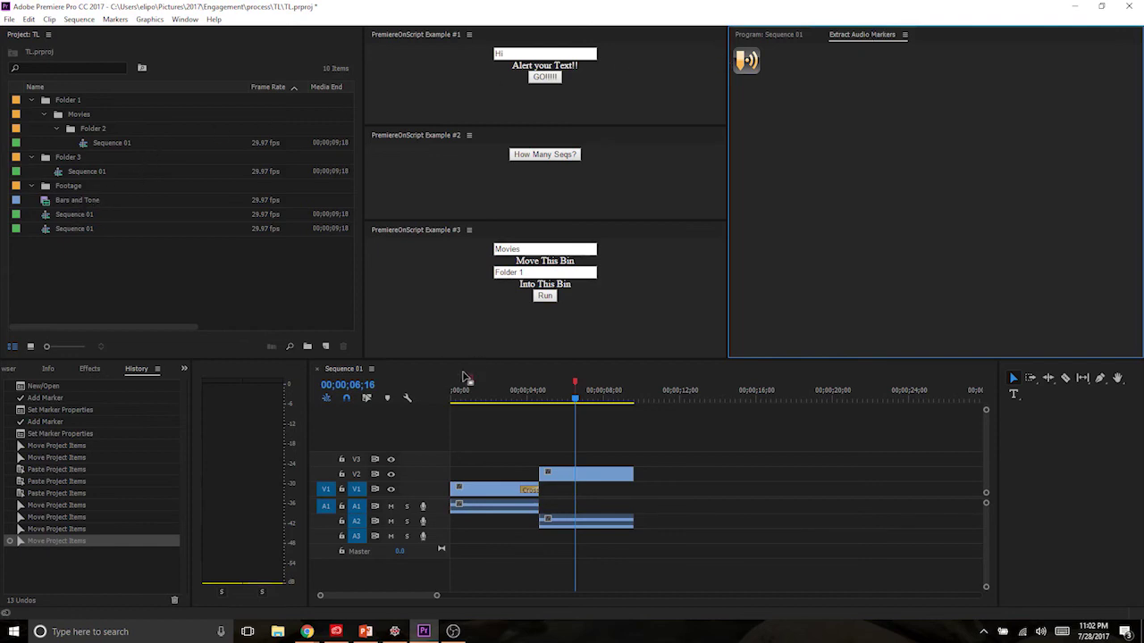
click(559, 386)
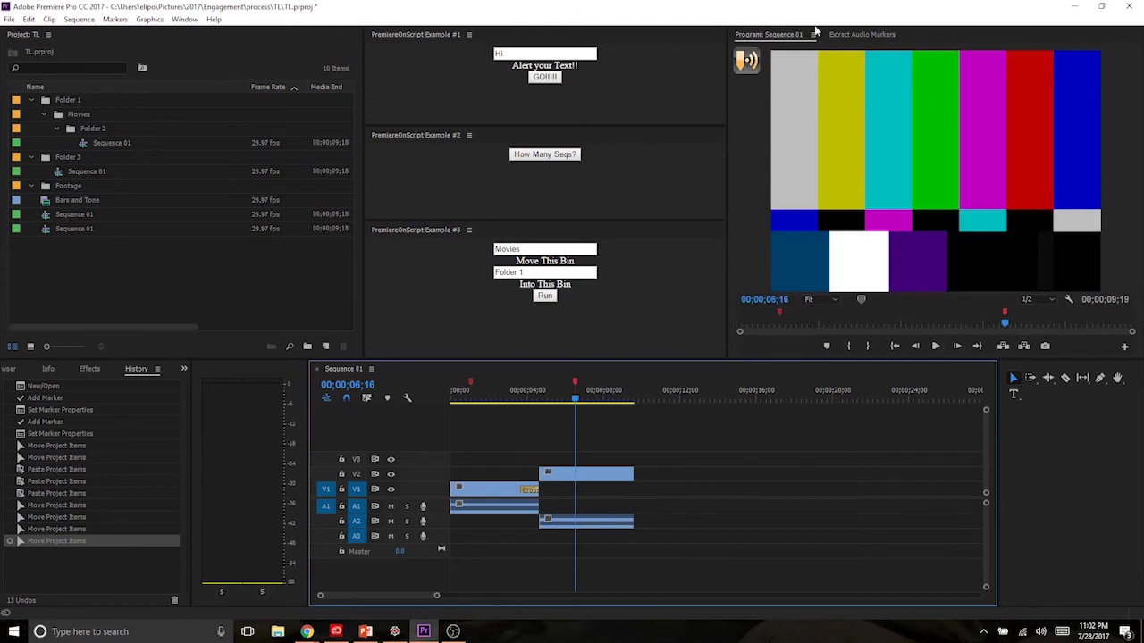
click(842, 37)
click(753, 61)
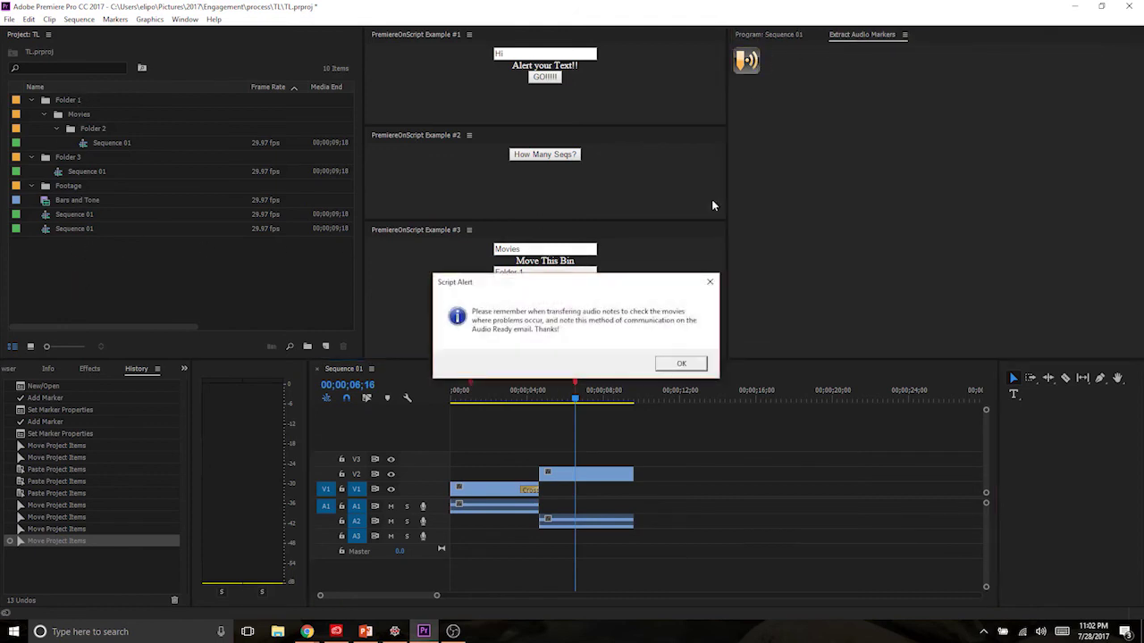
click(688, 367)
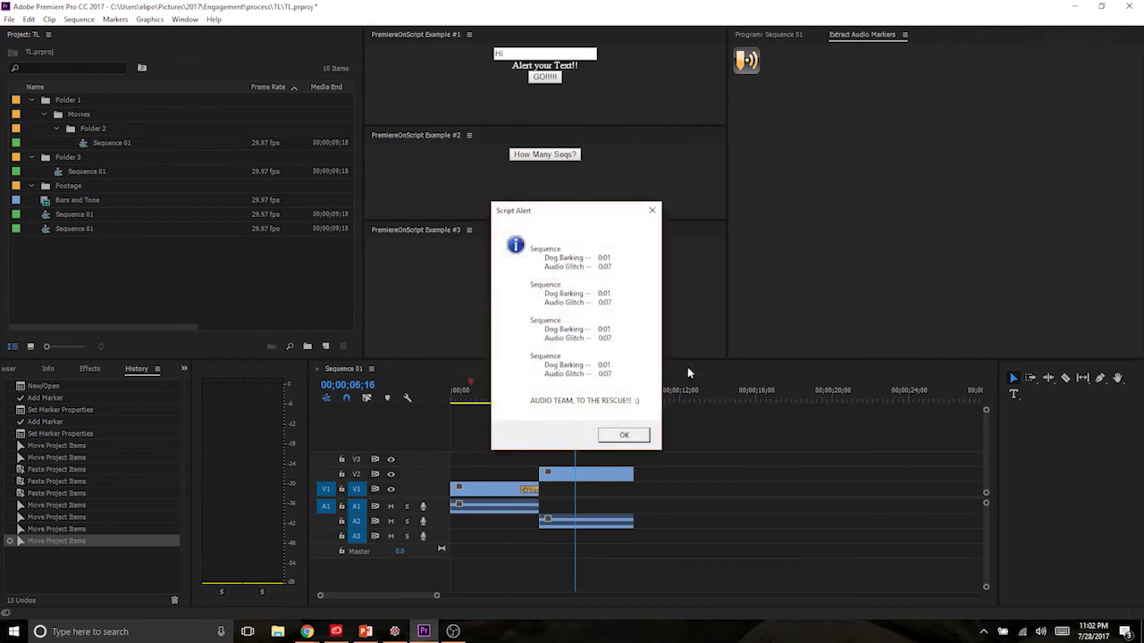